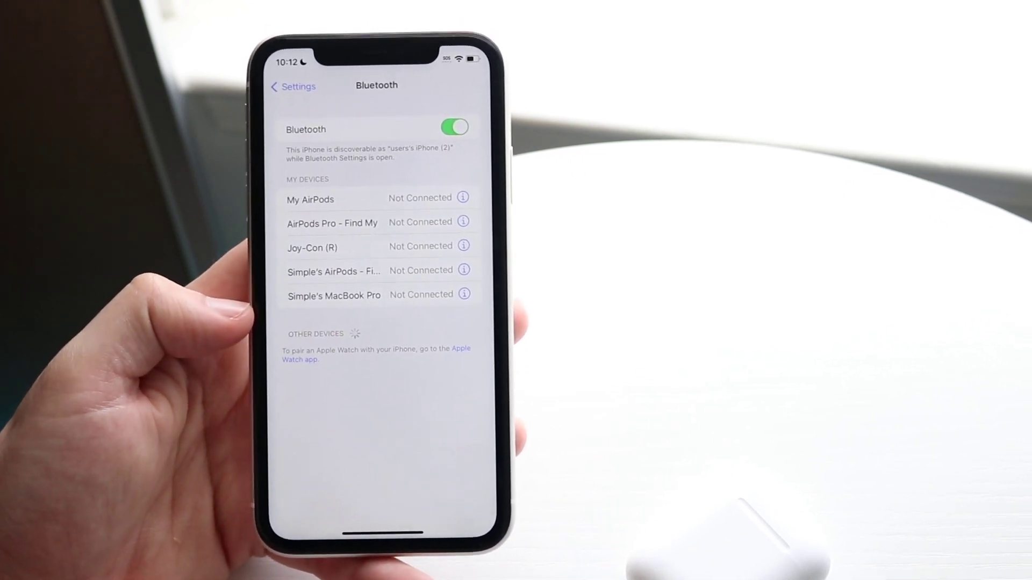
# Swipe back from the Bluetooth page to the main Settings list
pyautogui.moveTo(278, 452); pyautogui.dragTo(483, 451)
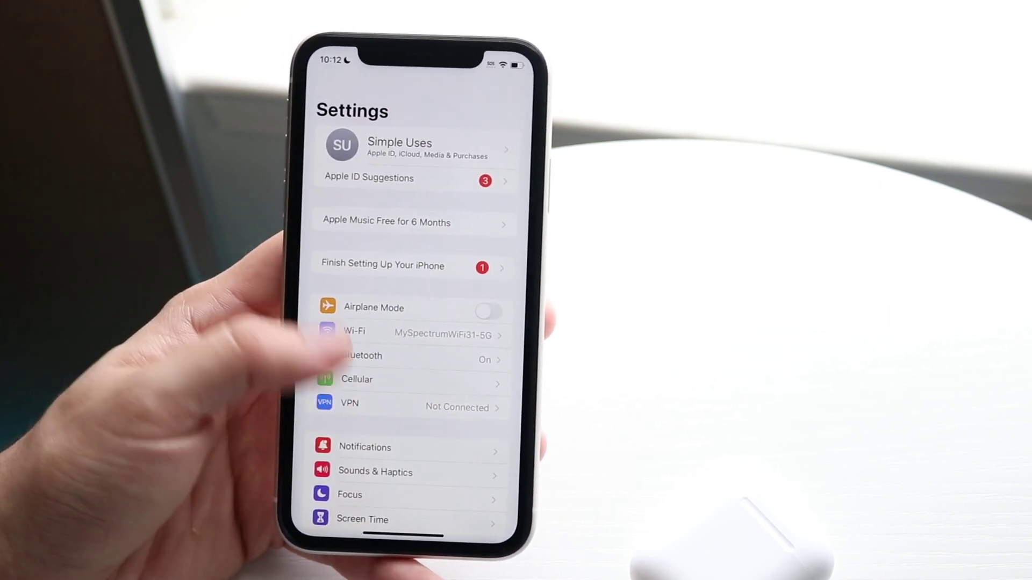
pyautogui.scroll(-3, 412, 339)
pyautogui.scroll(3, 403, 323)
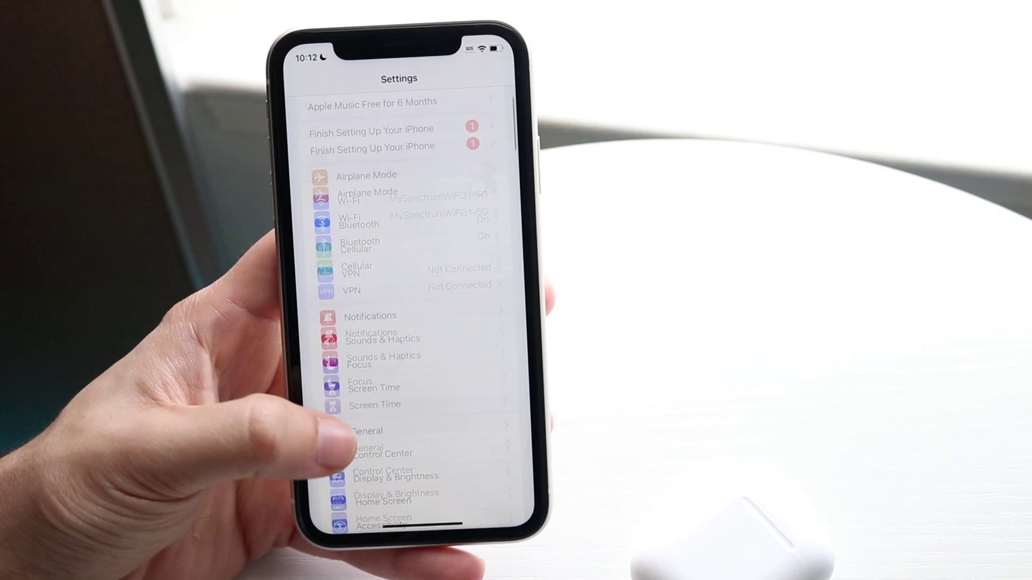
pyautogui.scroll(-5, 403, 338)
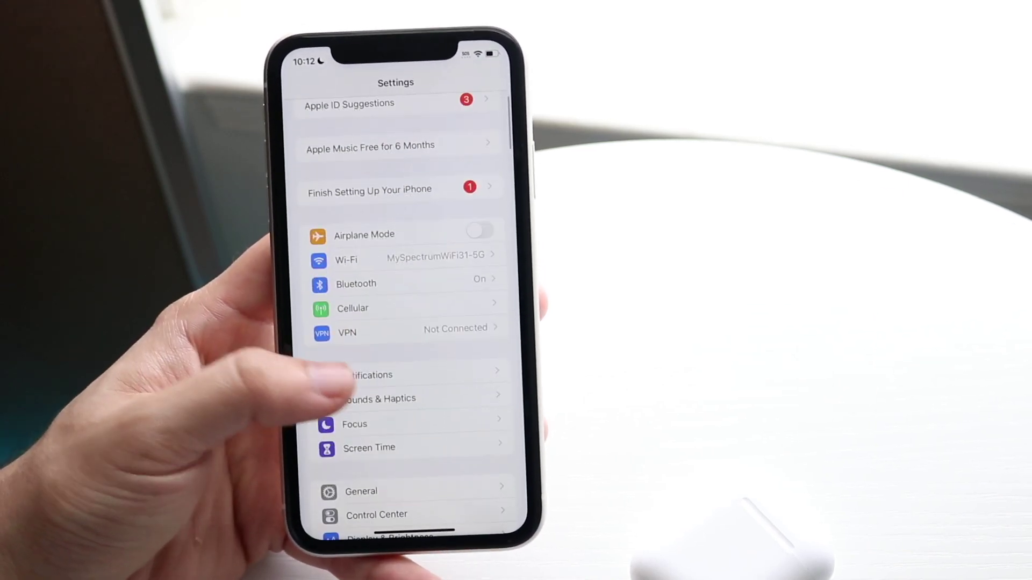
# Go to General > Software Update to check for the iOS 16.5 Developer Beta
pyautogui.click(354, 387)
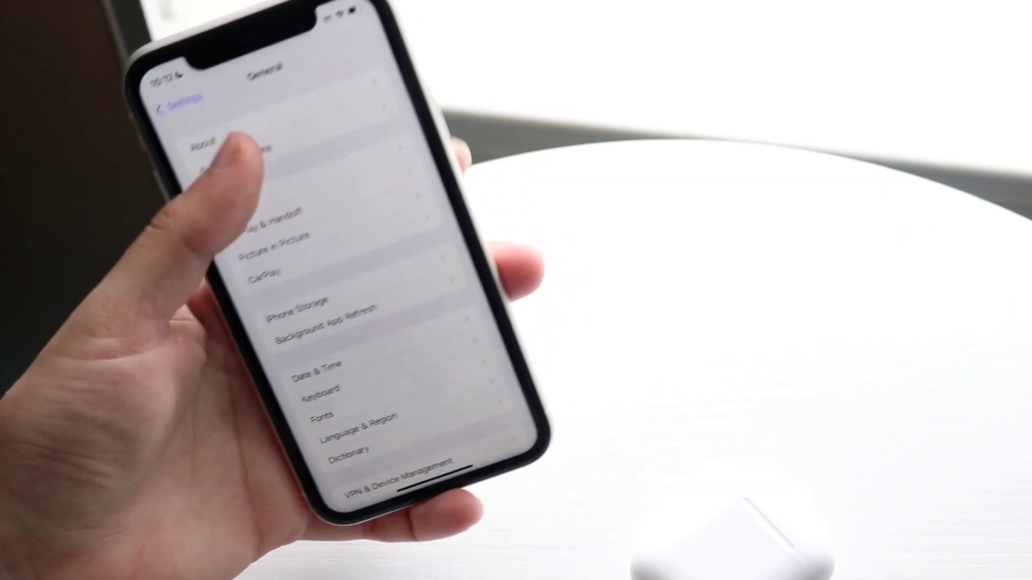
pyautogui.click(242, 161)
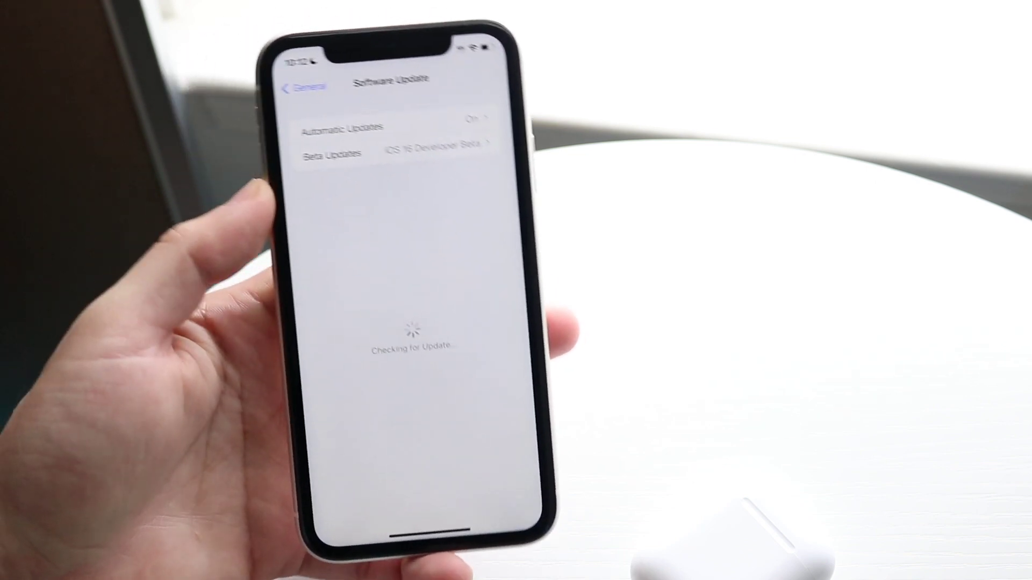